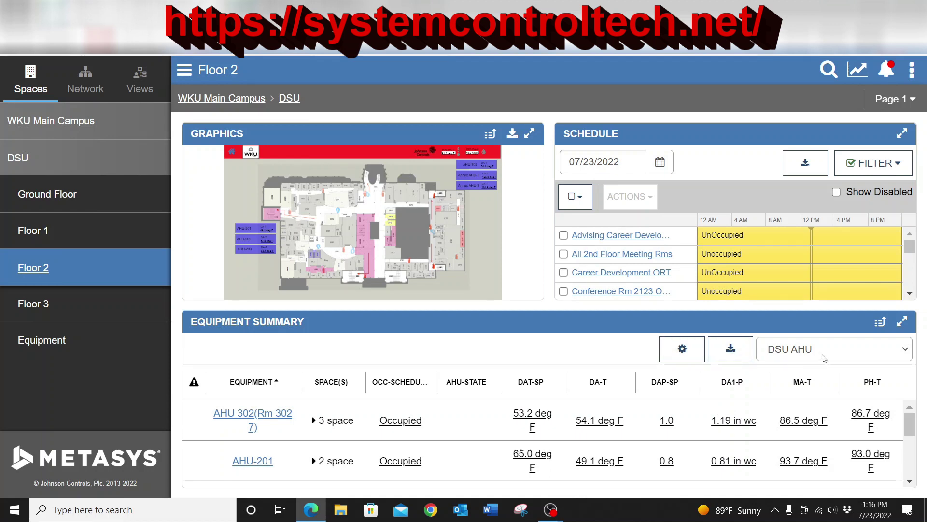
- On the DSU Floor 2 space page, open the Equipment Summary's equipment definition list
left_click(848, 349)
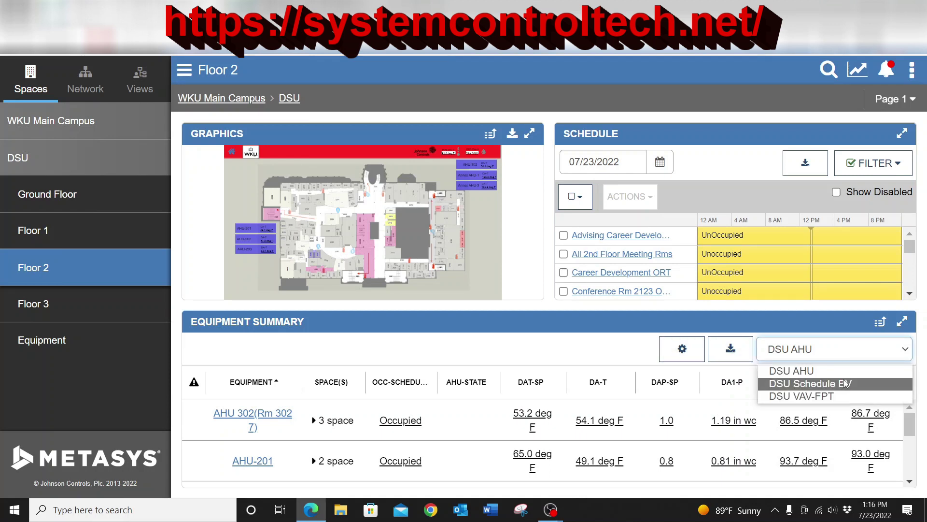
- Choose DSU VAV-FPT to list Floor 2 VAV boxes with zone temperatures and setpoints
left_click(830, 397)
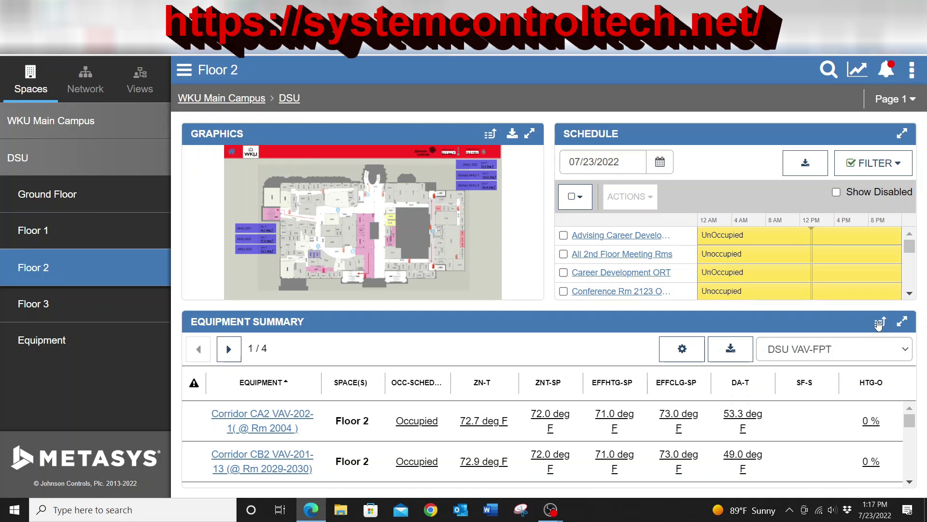
- View the Floor 2 DSU VAV-FPT equipment in Advanced Search & Reporting (1879 results) and open the filters
left_click(879, 323)
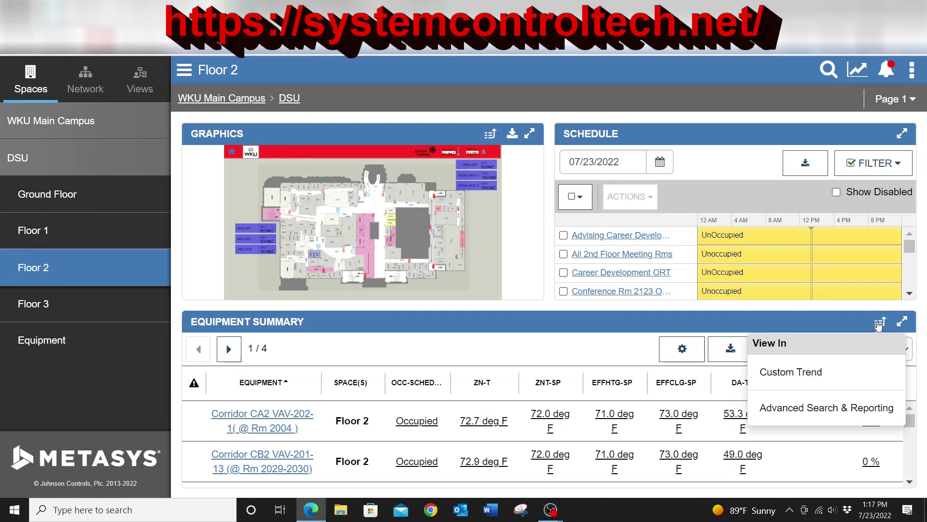
left_click(823, 411)
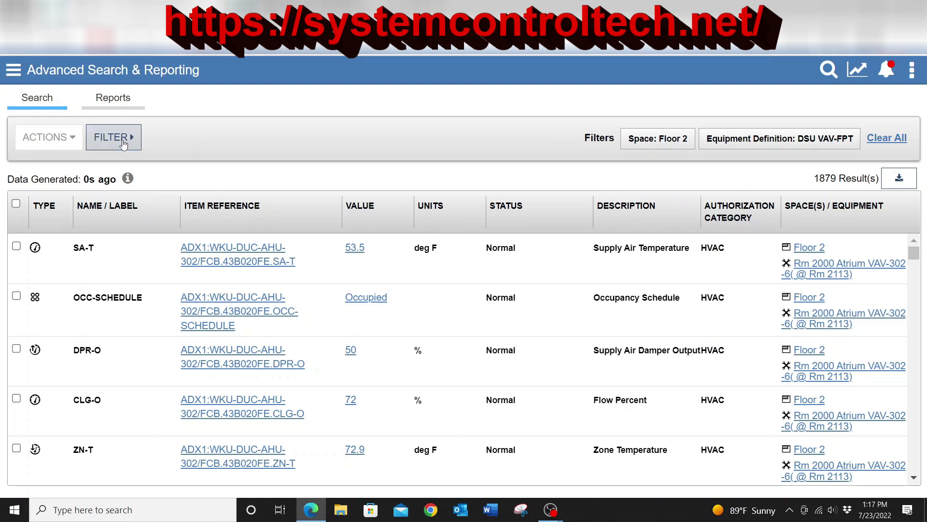
left_click(124, 144)
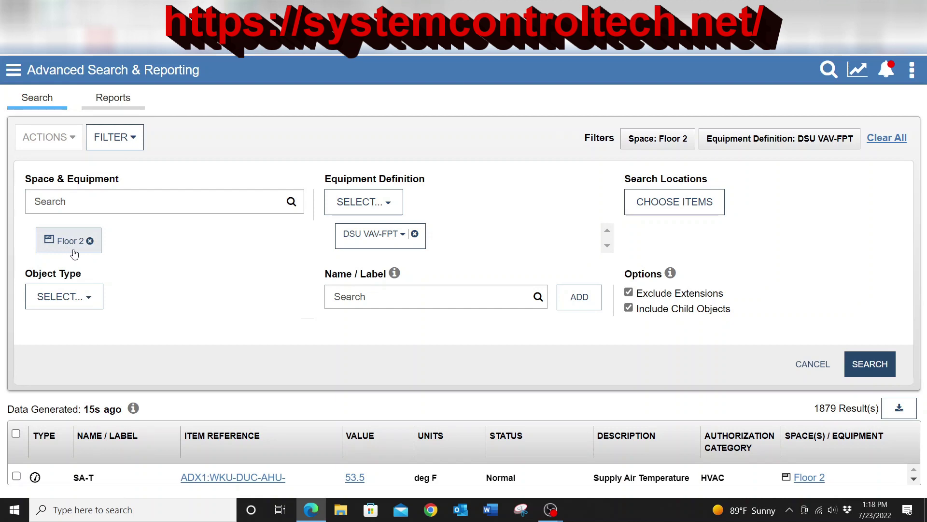
- Add AV - Analog Value to the Object Type filter criteria
left_click(91, 301)
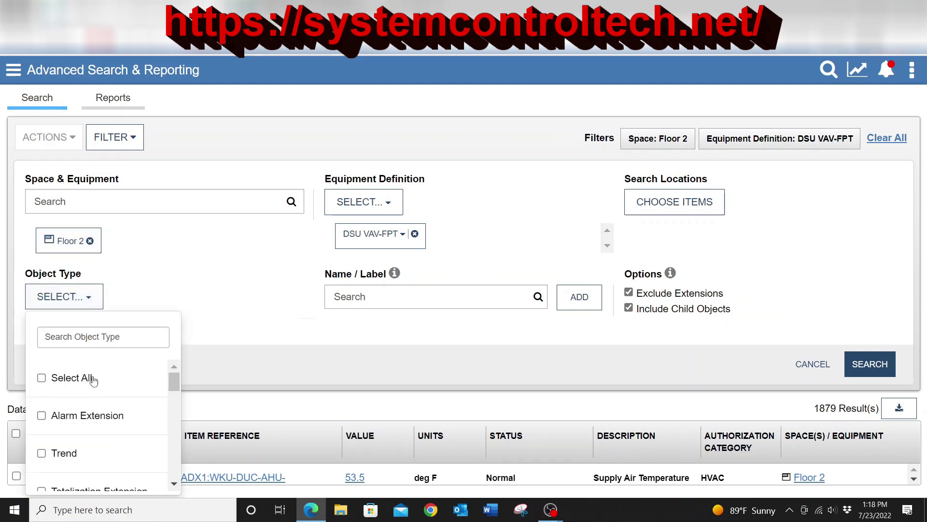
scroll(96, 386, "down", 1)
scroll(105, 401, "down", 3)
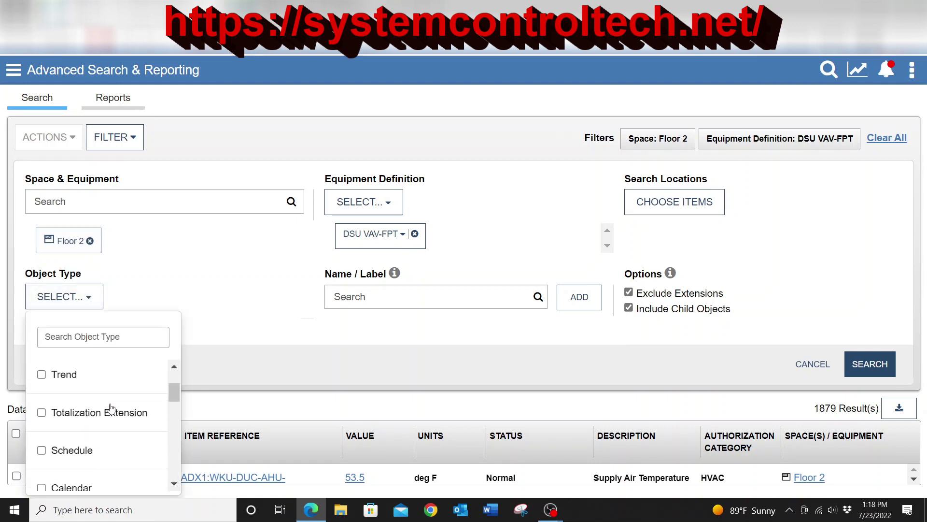
scroll(111, 410, "down", 3)
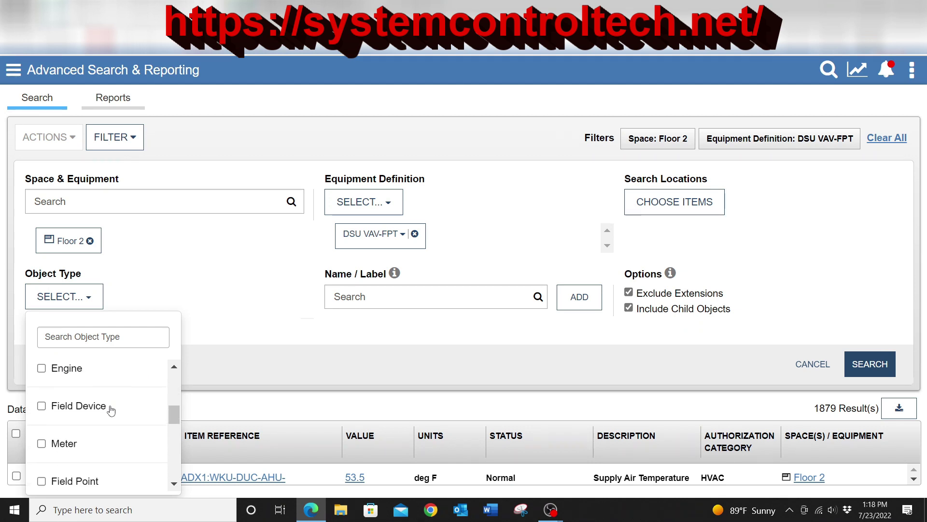
scroll(112, 410, "up", 1)
scroll(111, 410, "down", 5)
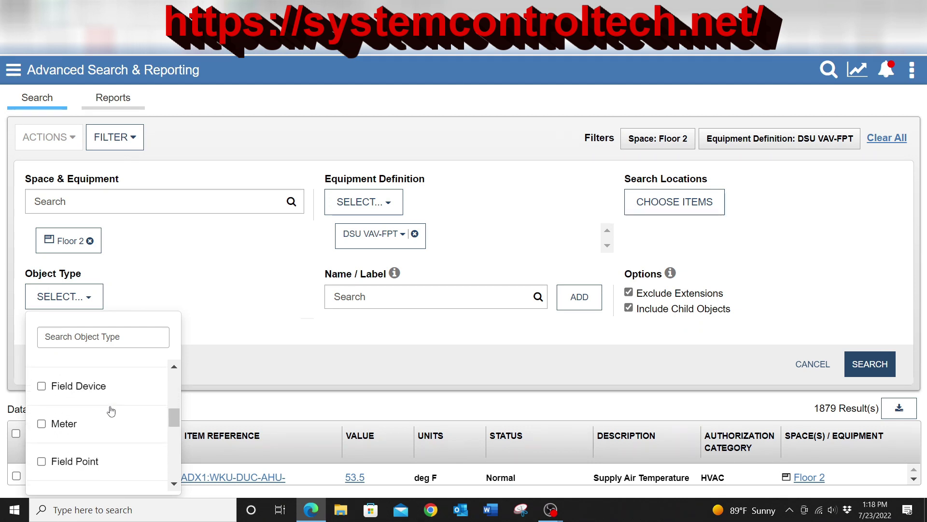
scroll(111, 410, "down", 3)
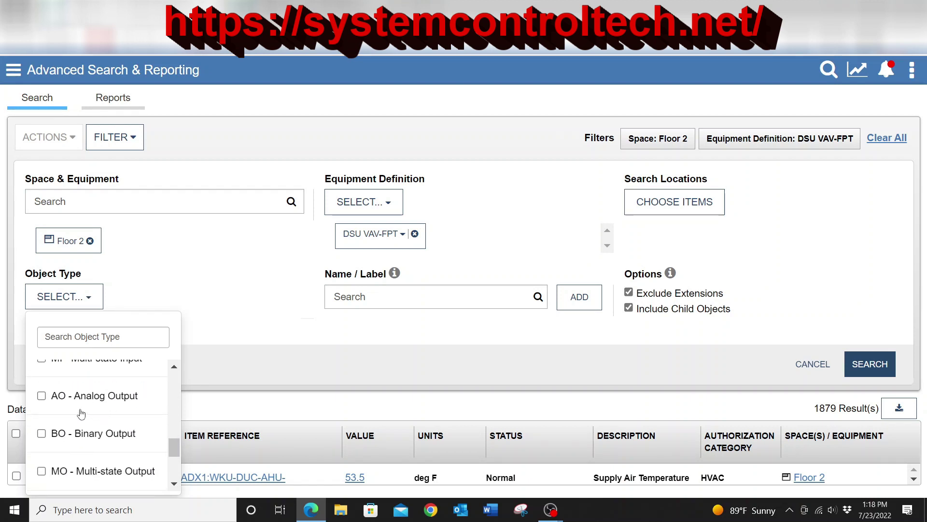
scroll(92, 416, "down", 1)
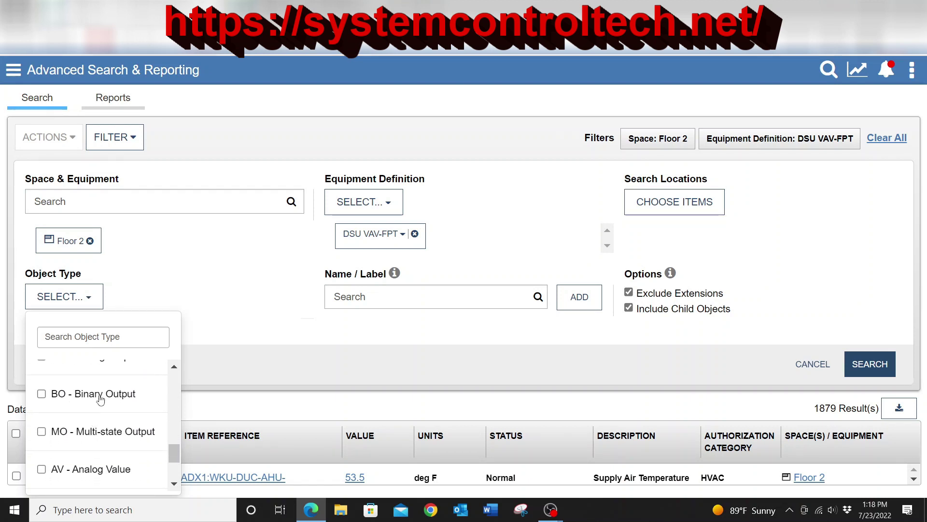
left_click(42, 471)
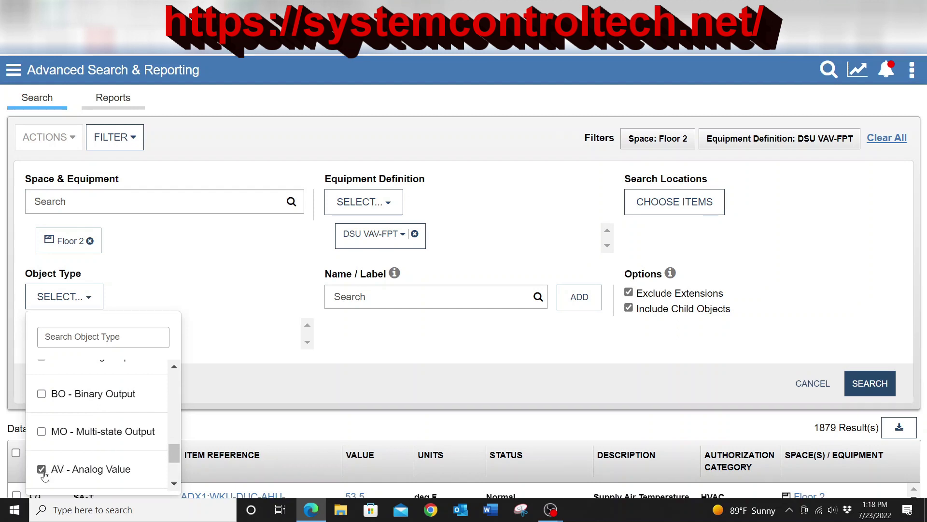
left_click(260, 329)
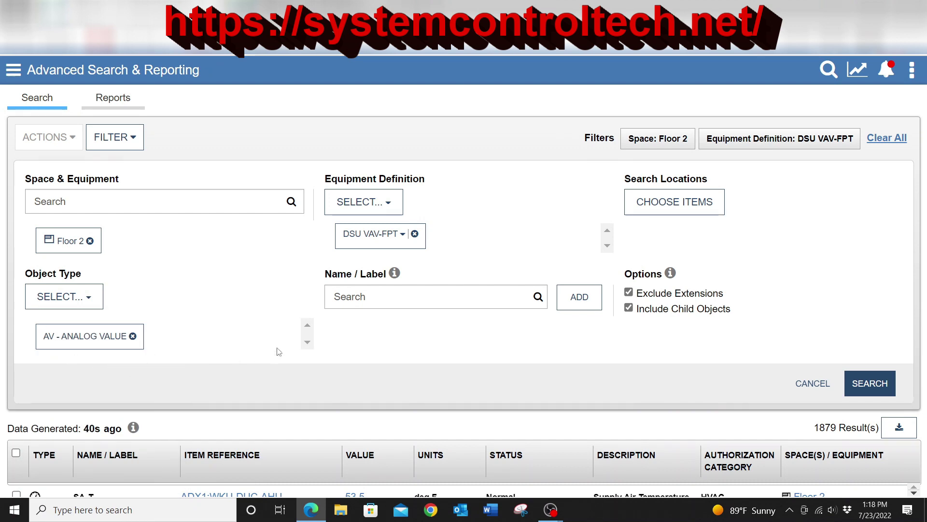
- Filter by name ZNT-SP and search, returning 81 Common Setpoints at 72.0 °F
left_click(378, 298)
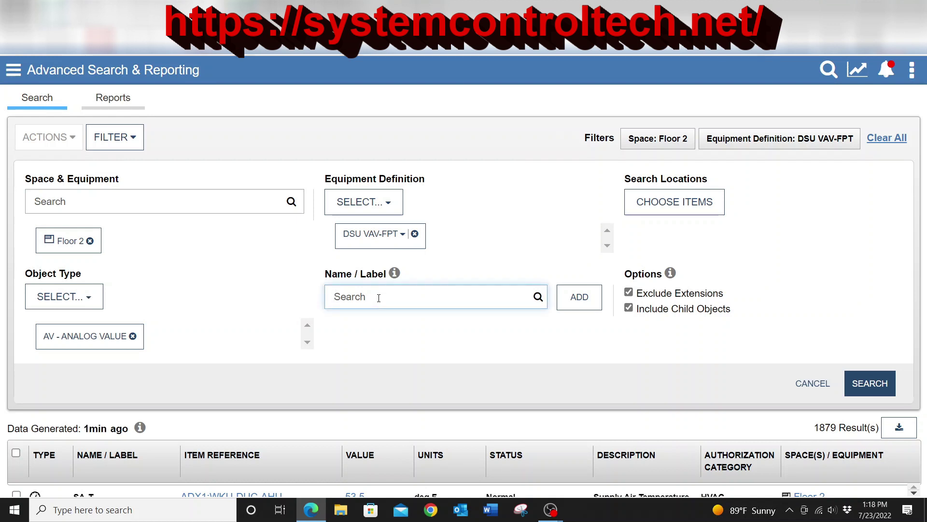
type("ZNT-SP")
key("Return")
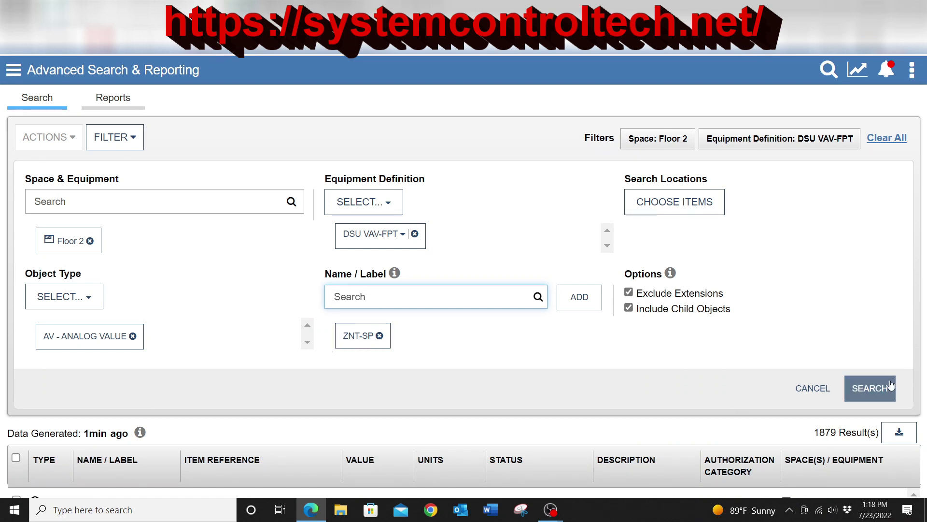
left_click(874, 390)
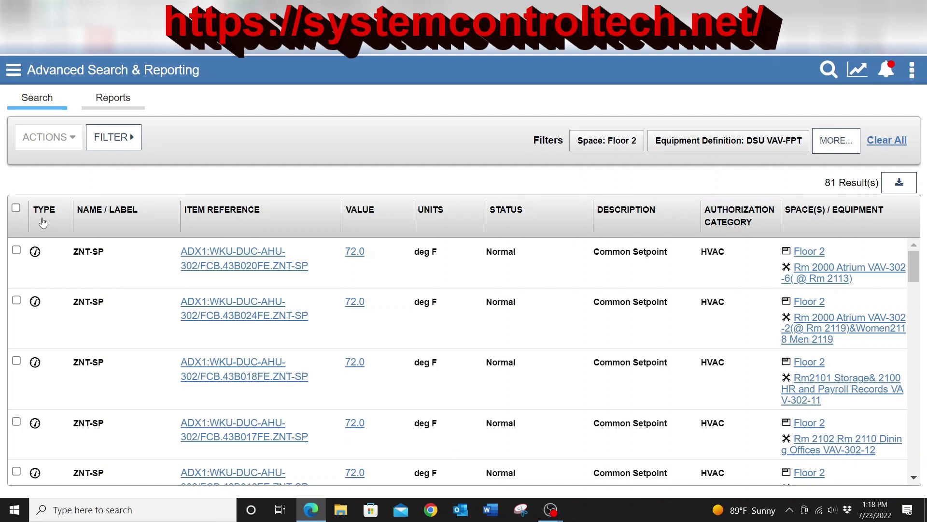
- Select all 81 ZNT-SP results and start a Bulk Command on them
left_click(16, 207)
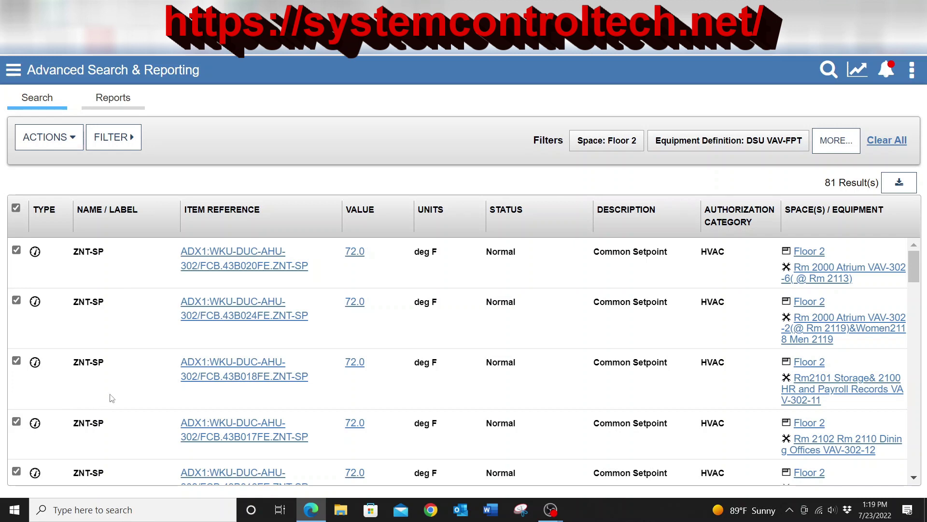
left_click(63, 141)
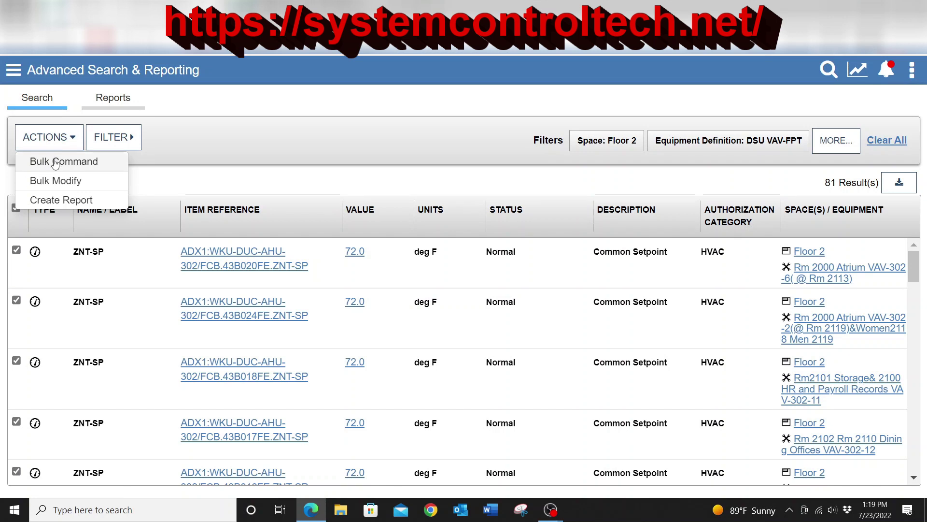
left_click(55, 163)
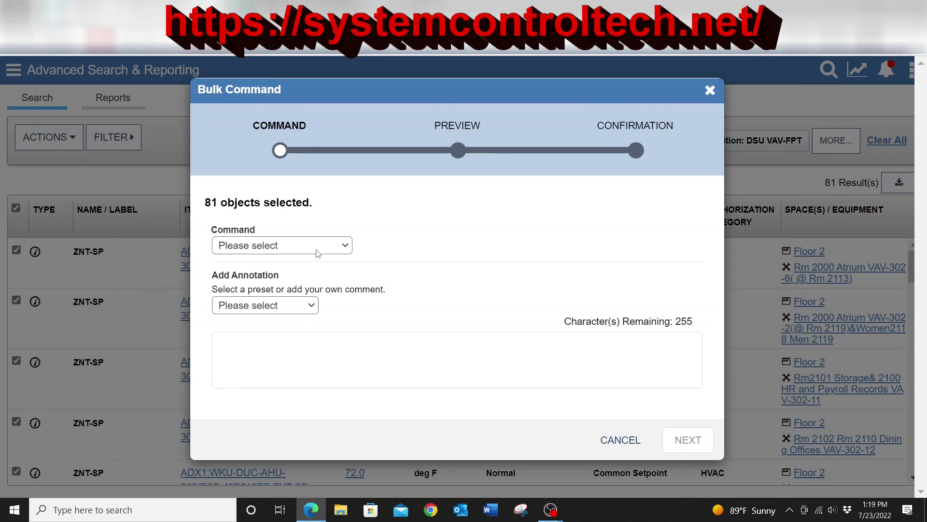
- Choose the Override command with a value of 70.0 °F, keeping Expires Never
left_click(334, 252)
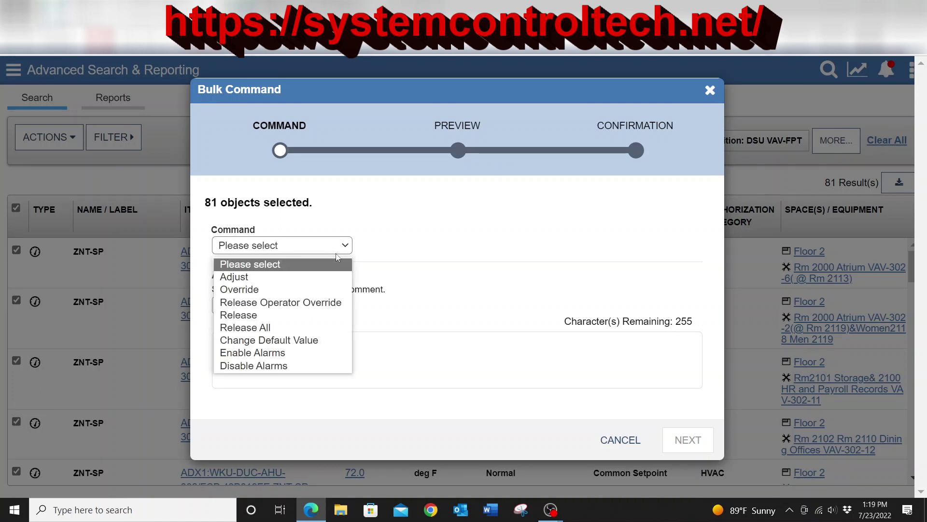
left_click(294, 292)
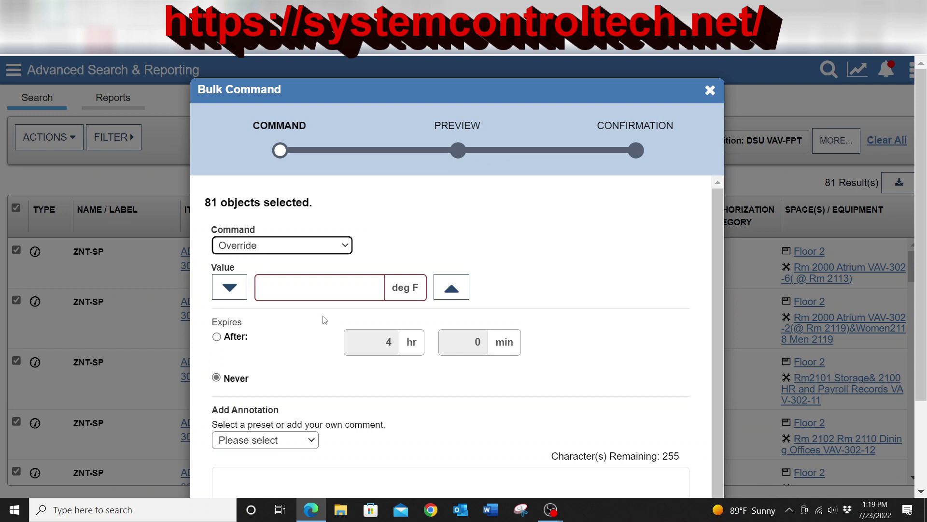
left_click(349, 294)
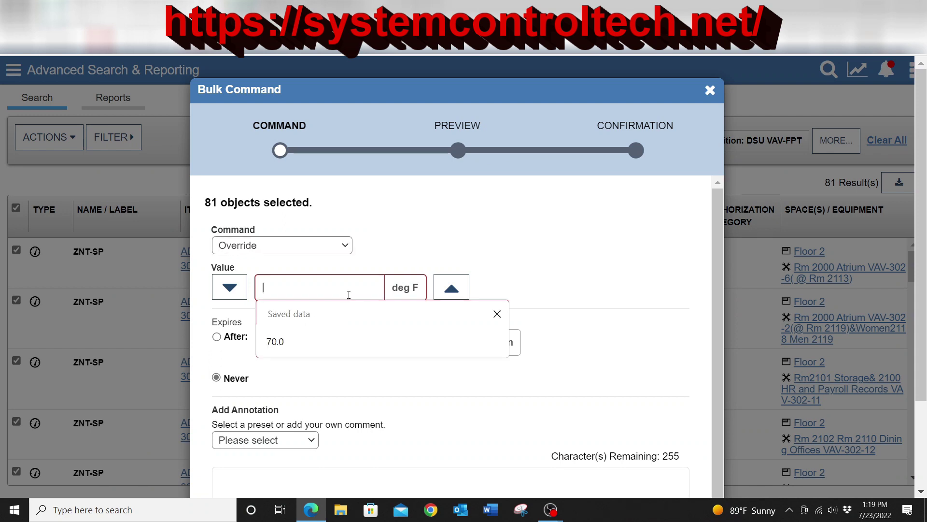
type("70")
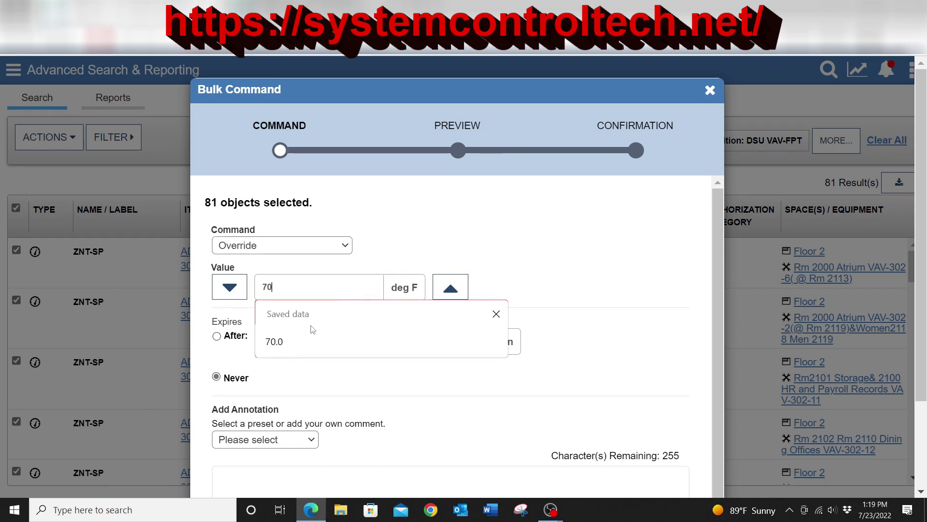
left_click(327, 340)
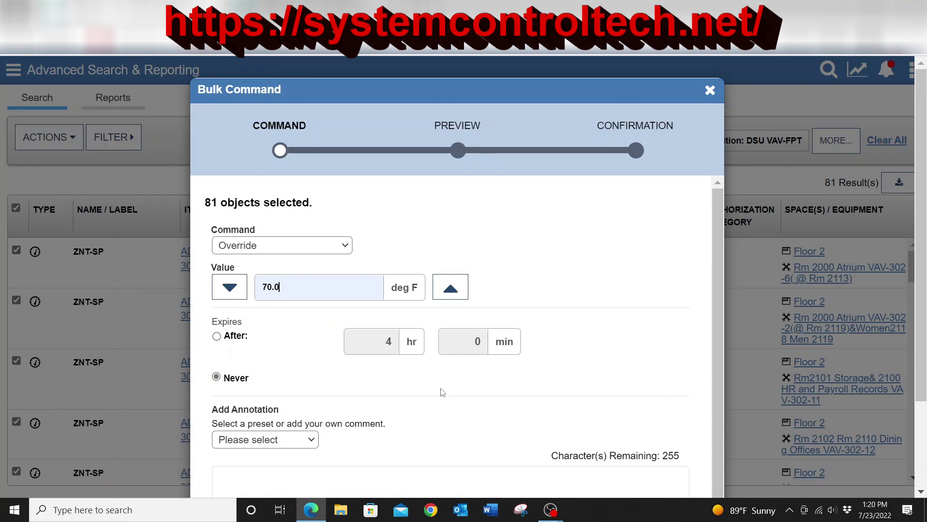
scroll(444, 390, "down", 1)
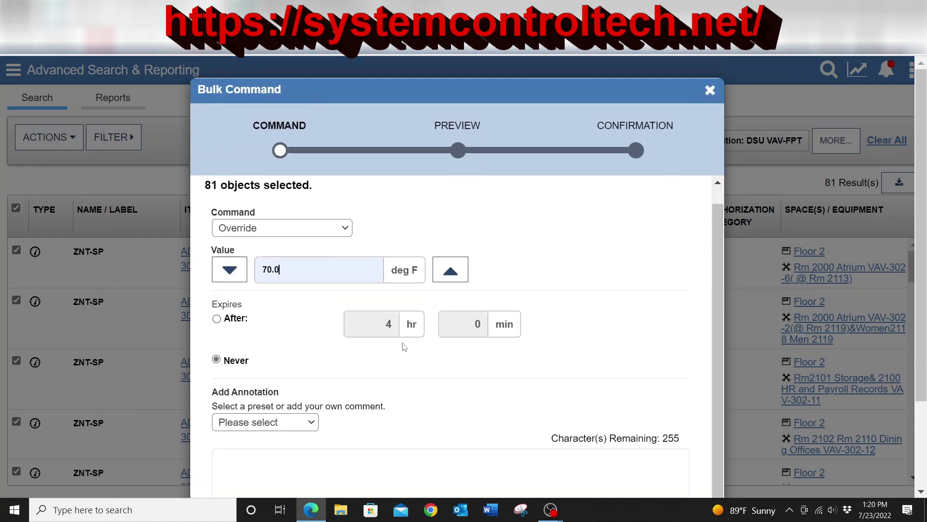
scroll(404, 374, "down", 3)
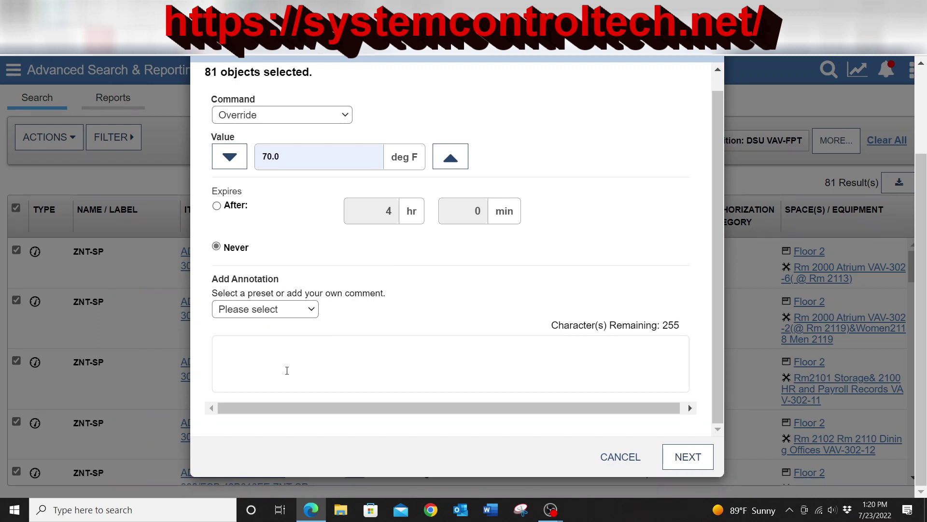
- Annotate the override 'Temp overide' and preview the 81 affected items
left_click(338, 338)
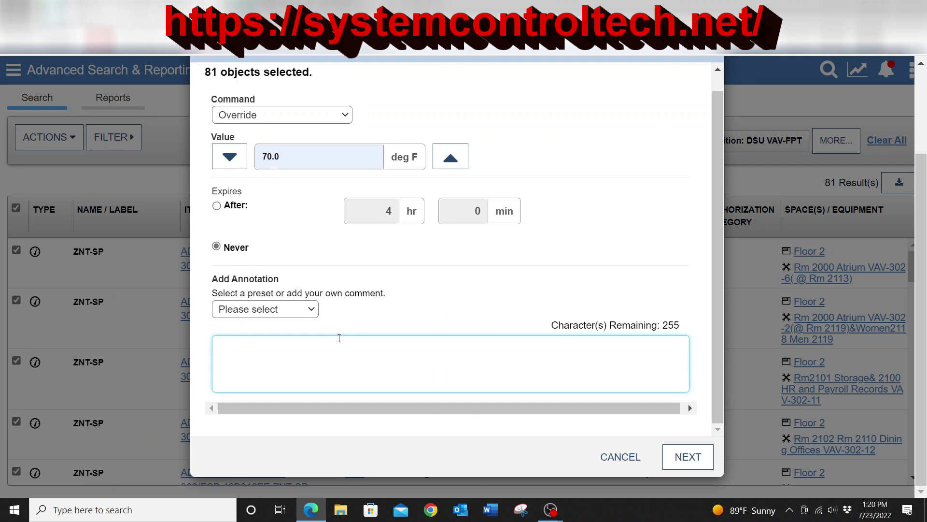
type("Tep")
key("BackSpace")
type("mp overide")
left_click(689, 458)
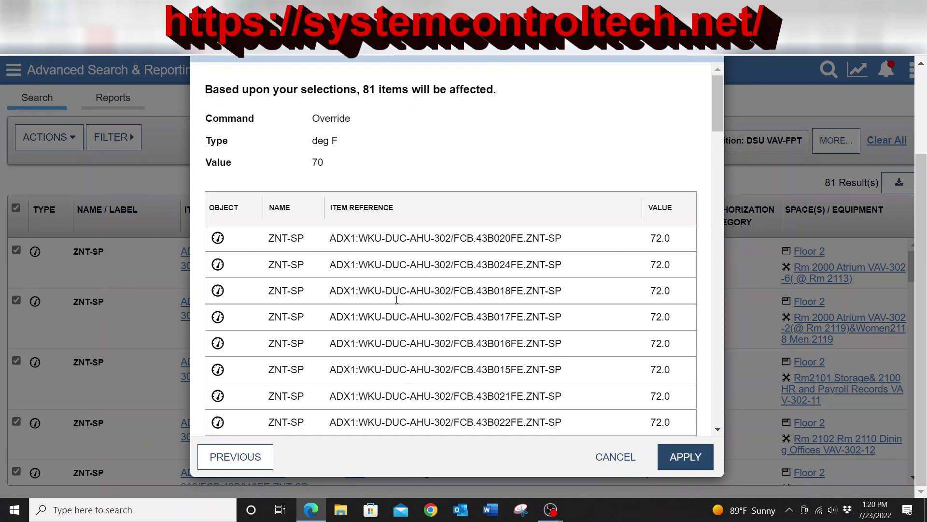
- Review the 81 affected setpoints, all at 72.0, then cancel the override
scroll(435, 314, "down", 7)
scroll(447, 311, "down", 7)
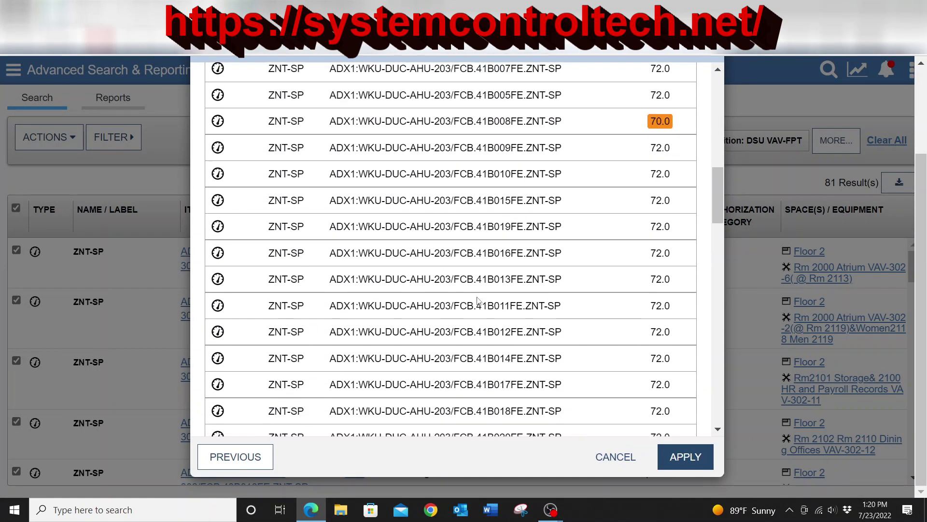
scroll(491, 303, "up", 13)
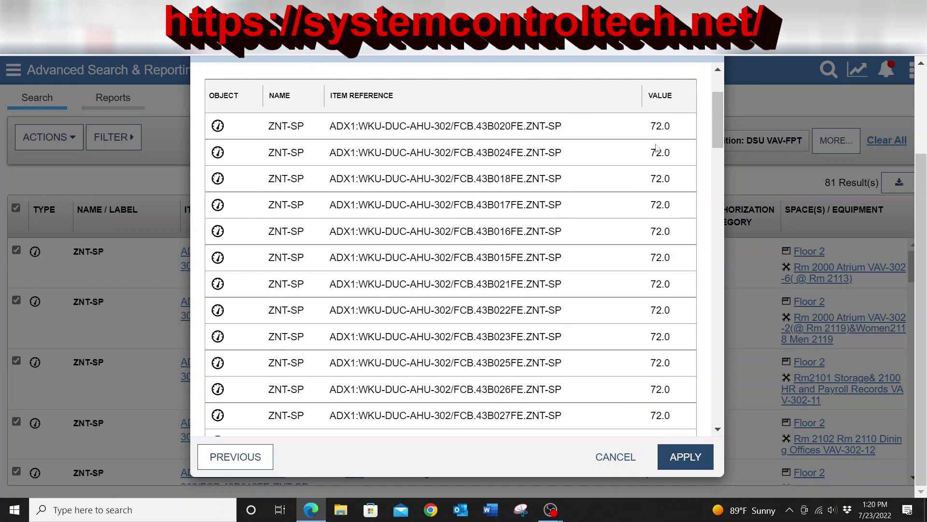
scroll(662, 305, "down", 6)
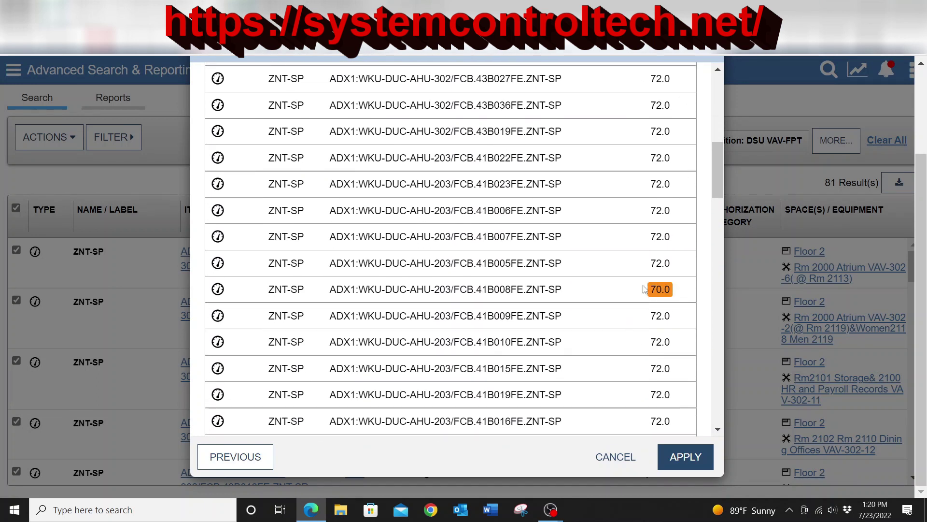
scroll(645, 309, "down", 8)
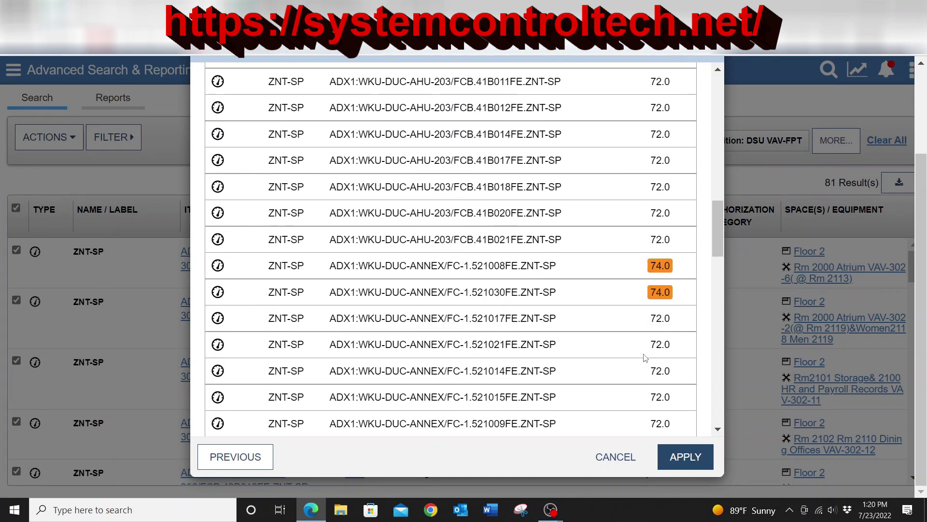
scroll(645, 357, "up", 14)
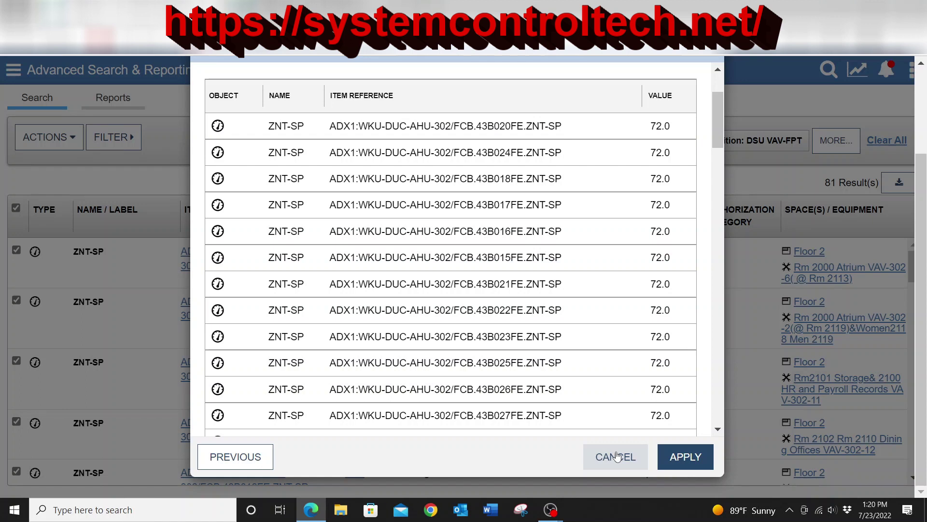
left_click(617, 454)
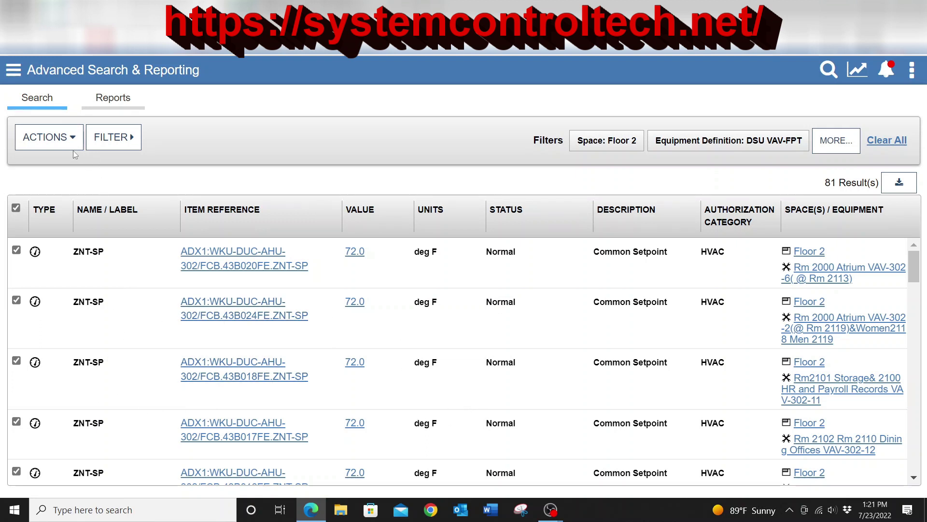
- Open Bulk Modify for the 81 setpoints, browse the attributes, and cancel unchanged
left_click(41, 144)
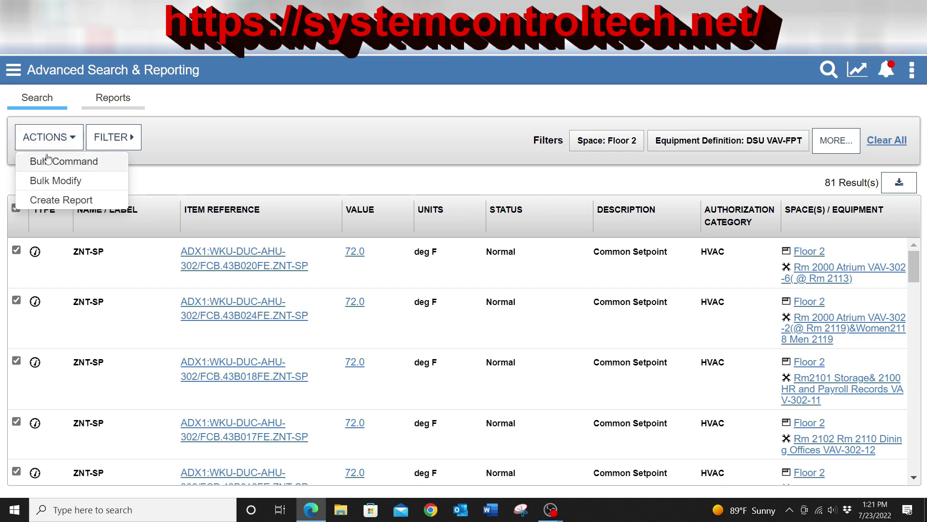
left_click(51, 182)
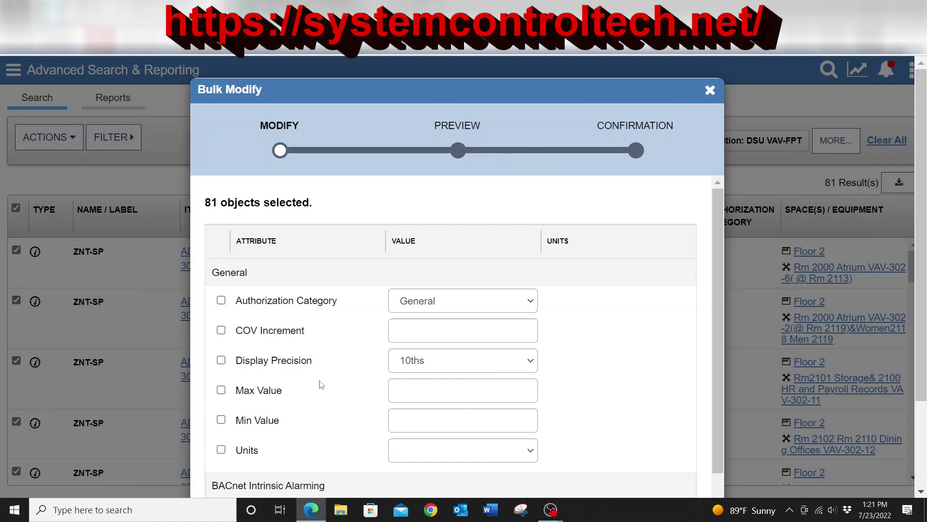
scroll(331, 393, "down", 2)
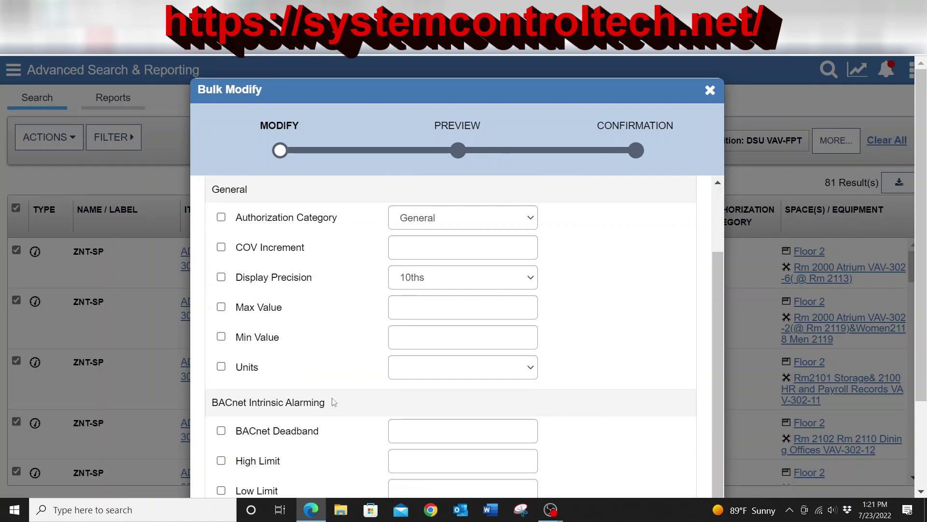
scroll(344, 405, "down", 3)
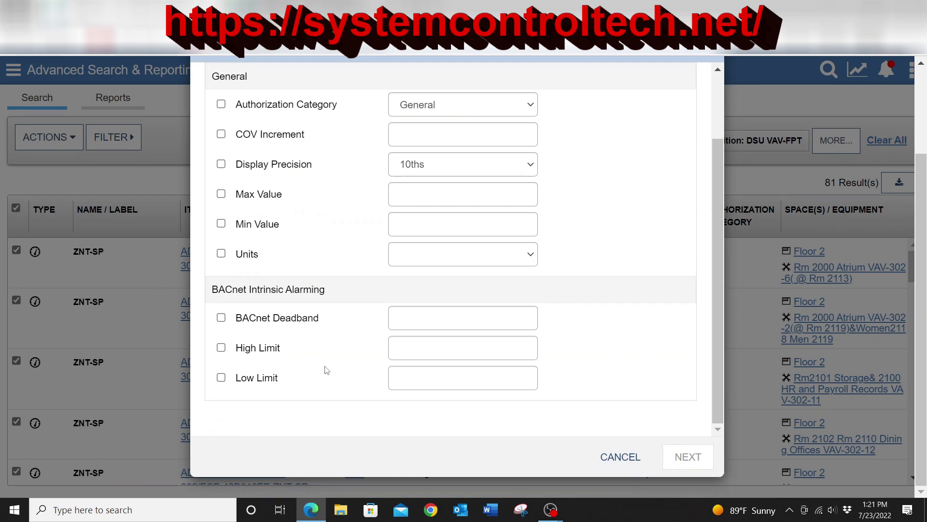
scroll(327, 370, "up", 3)
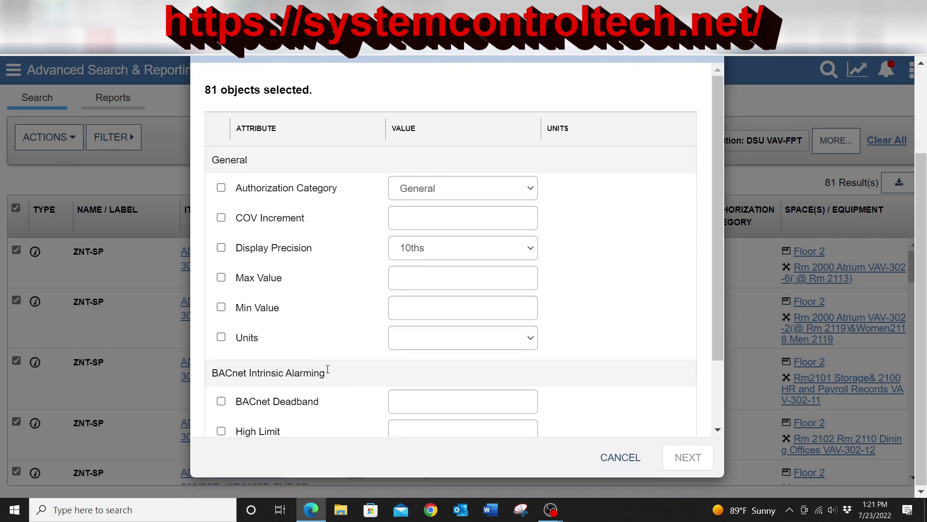
scroll(327, 370, "down", 3)
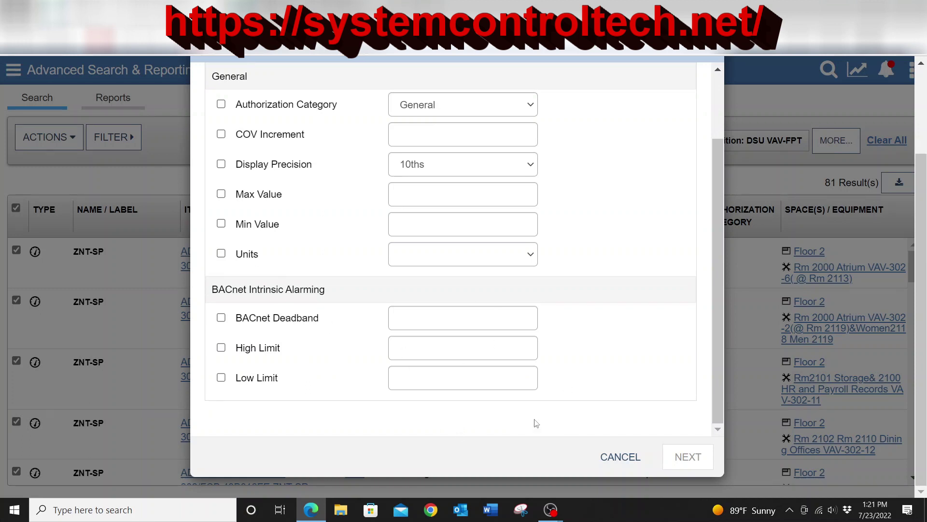
scroll(314, 269, "up", 3)
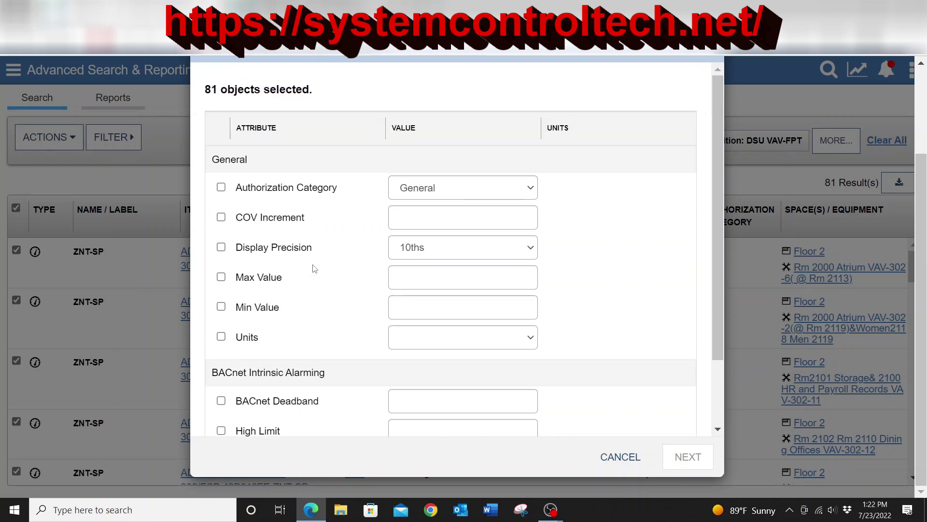
left_click(619, 457)
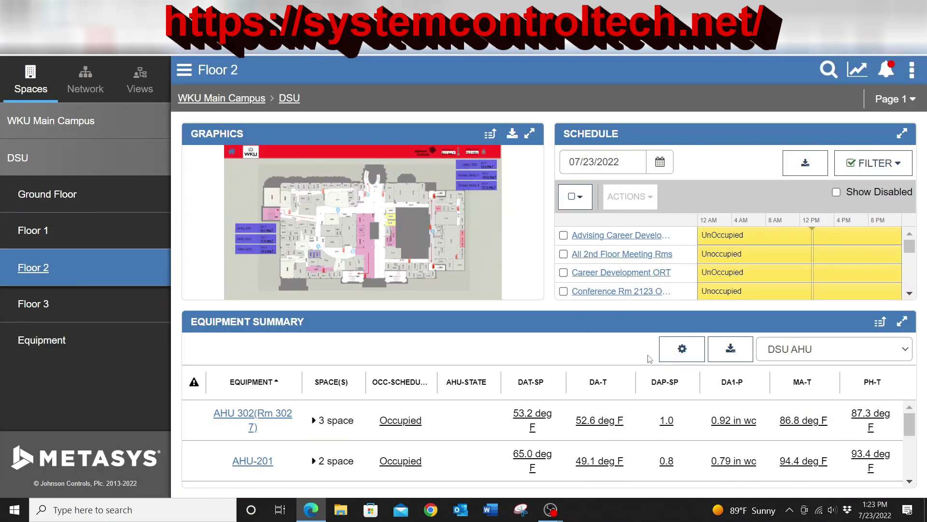
- Switch the Floor 2 equipment summary from DSU AHU to DSU VAV-FPT
left_click(841, 346)
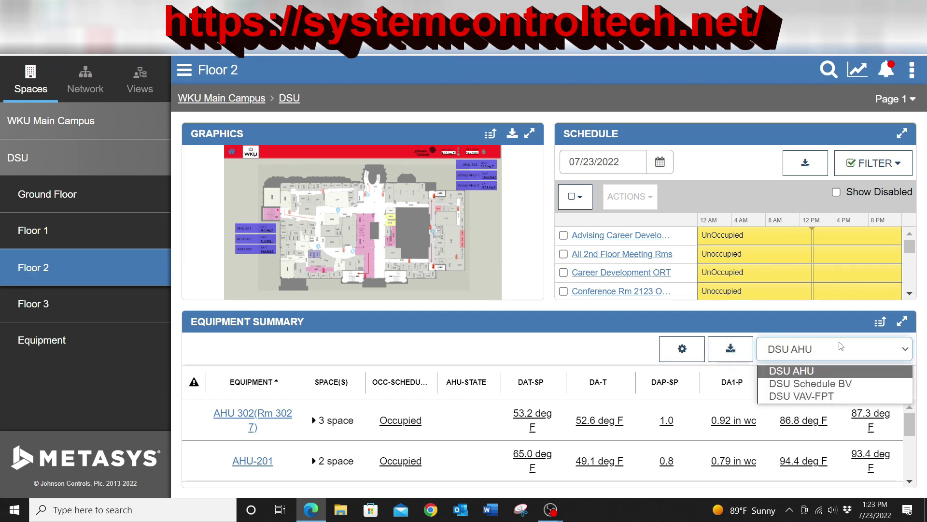
left_click(819, 399)
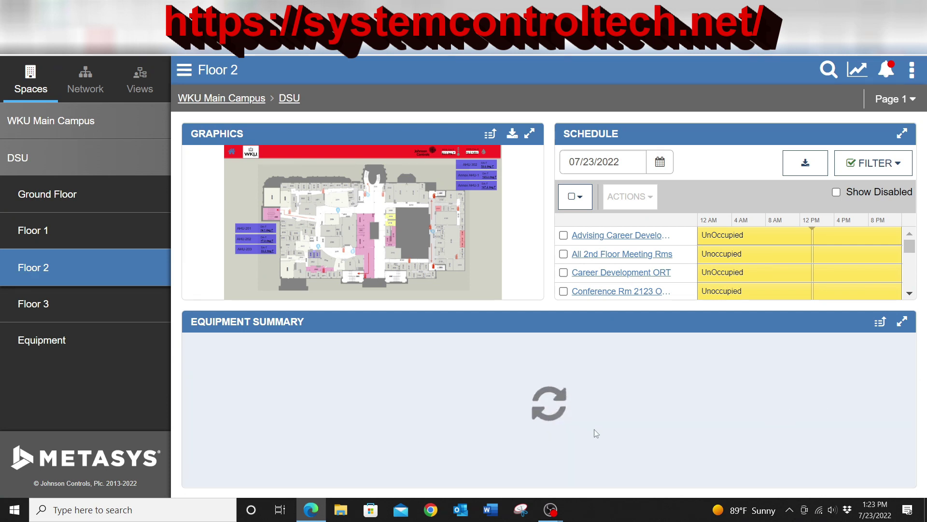